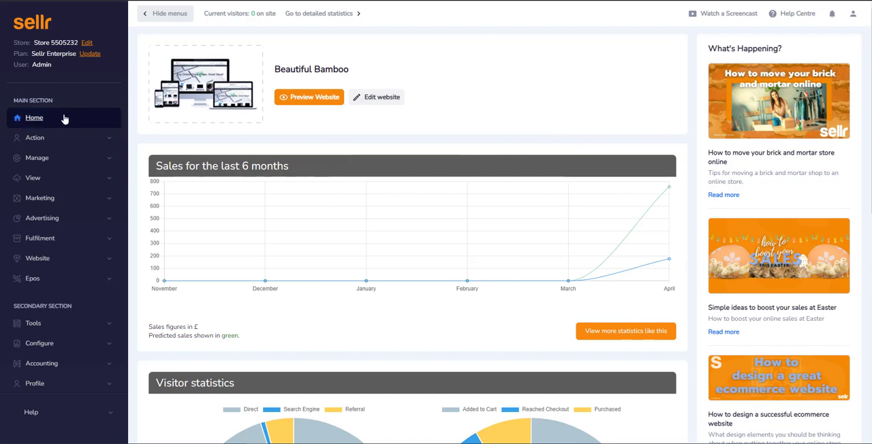
Start a new quote and add 2 units of the 175 test item (Item_40) to its cart
click(111, 142)
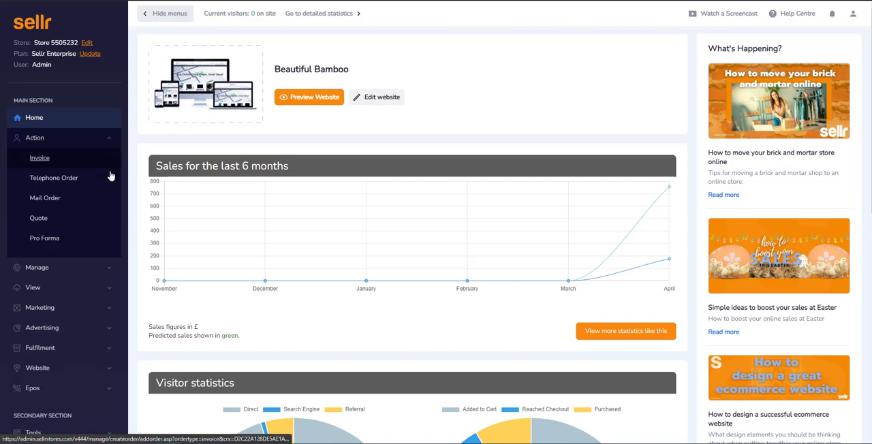
click(42, 222)
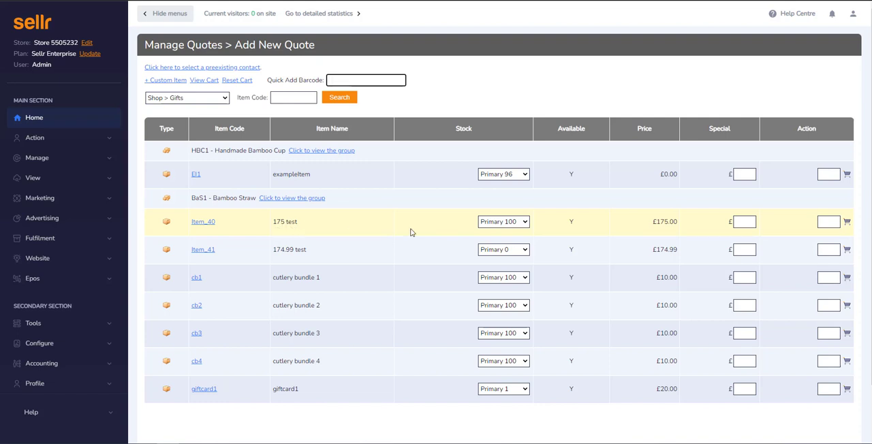
click(837, 221)
text(2)
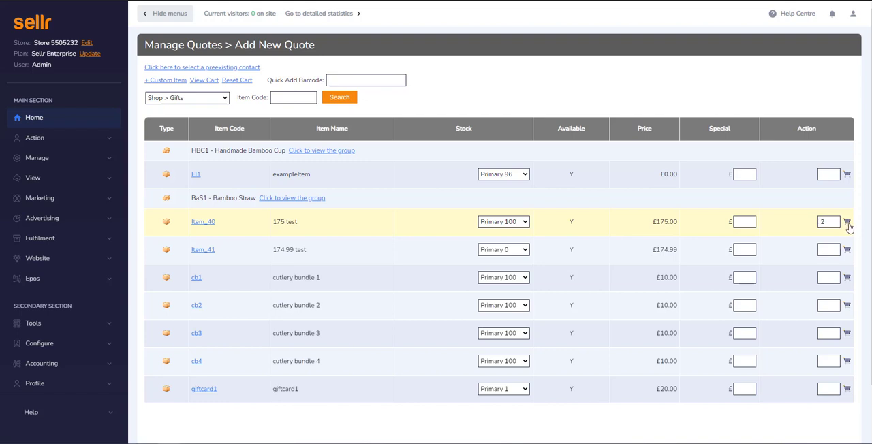
click(848, 226)
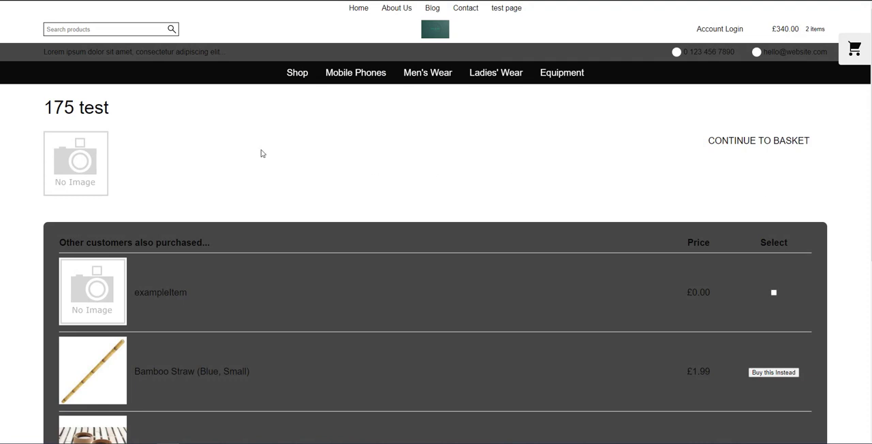
Look over the products other customers also purchased and continue to the basket without selecting any
scroll(396, 185, down, 1)
scroll(275, 290, down, 3)
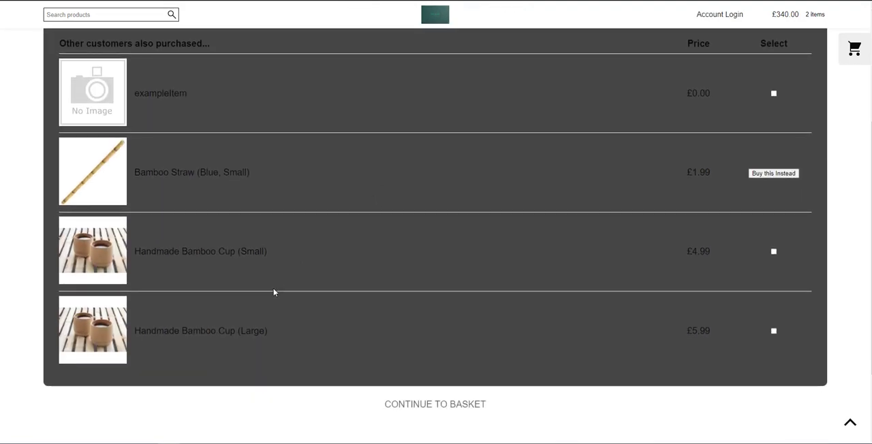
scroll(286, 266, up, 4)
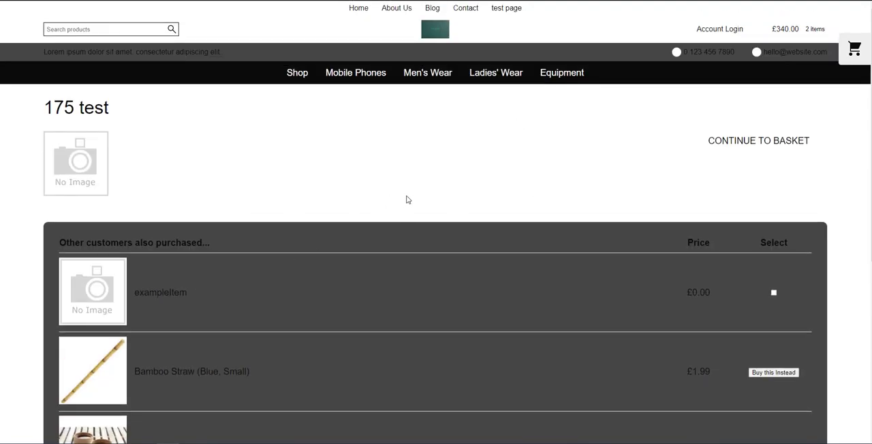
click(760, 144)
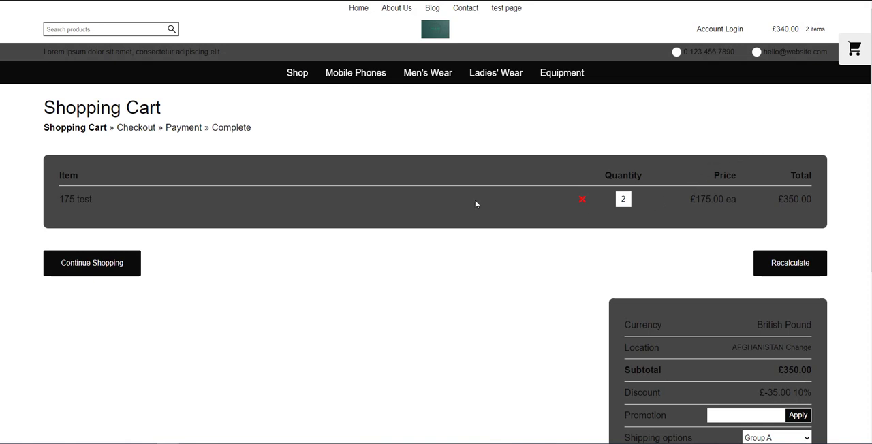
Review the cart's quantity, unit price, discount, shipping options, shipping cost and total
double_click(624, 200)
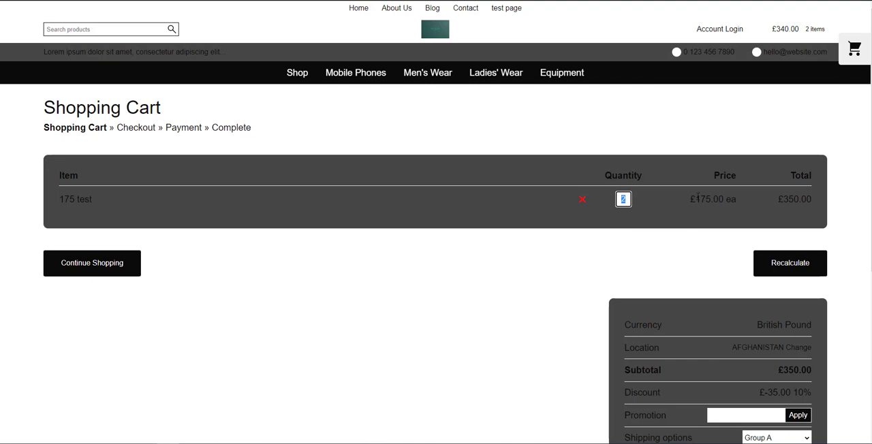
drag(690, 200, 725, 201)
scroll(808, 191, down, 2)
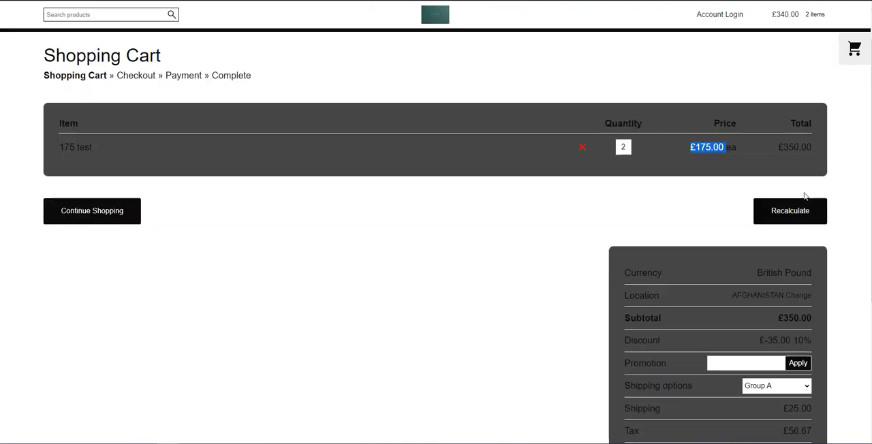
drag(625, 259, 653, 261)
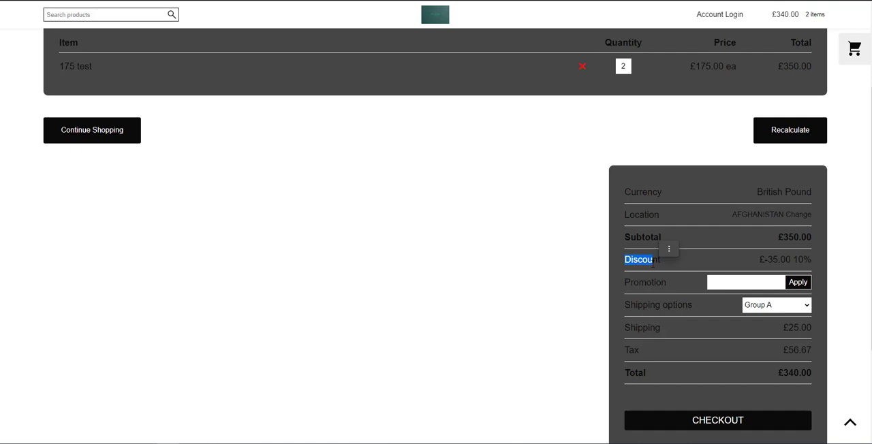
click(672, 267)
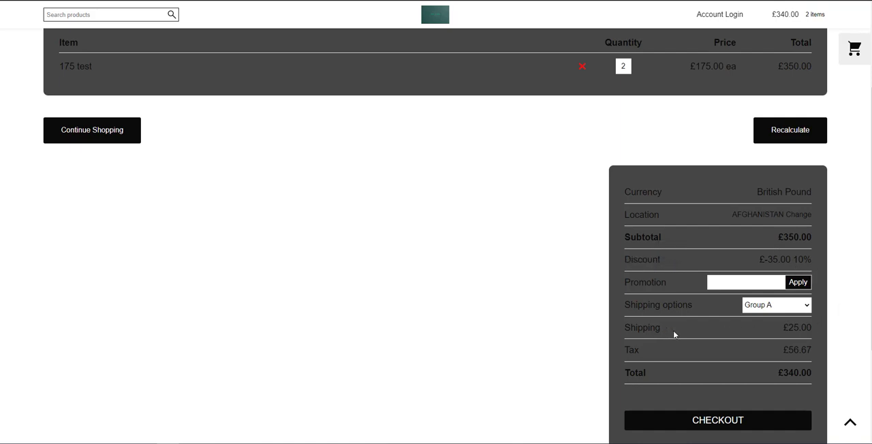
drag(785, 327, 813, 328)
click(552, 325)
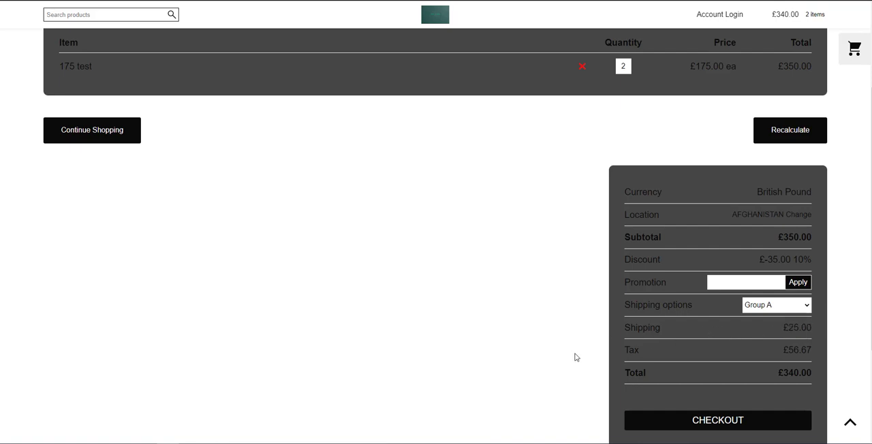
click(798, 308)
click(798, 310)
scroll(553, 325, up, 3)
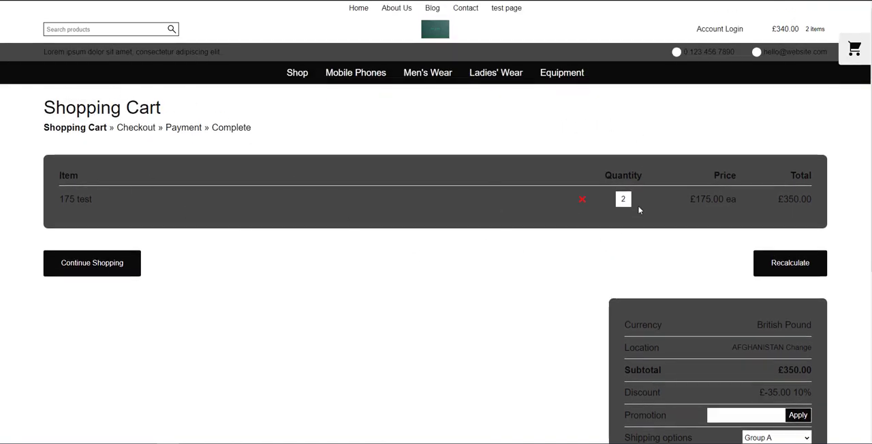
scroll(595, 184, down, 1)
scroll(594, 184, down, 4)
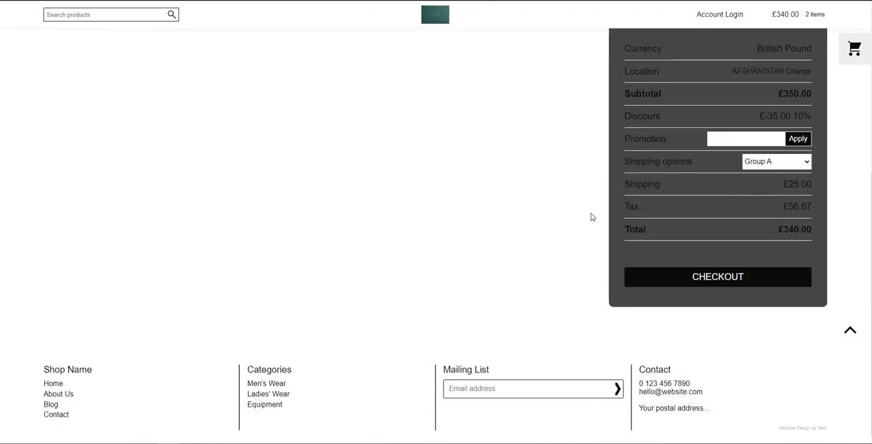
Proceed to the checkout and enter the customer's first and last name in the details form
click(714, 278)
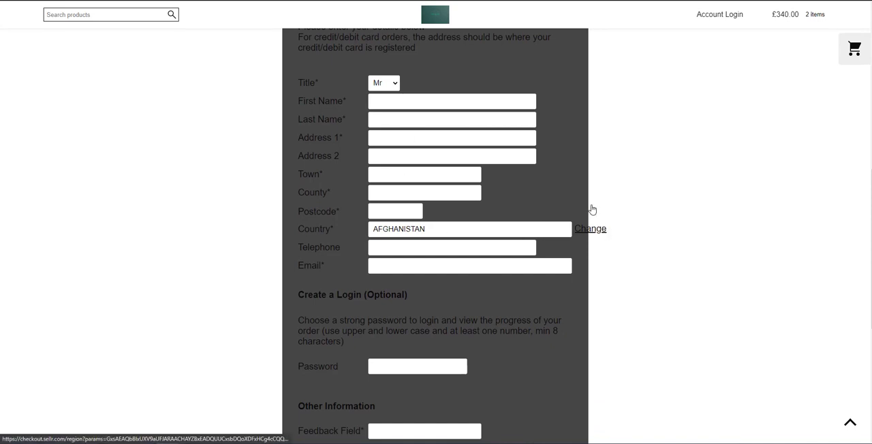
click(402, 105)
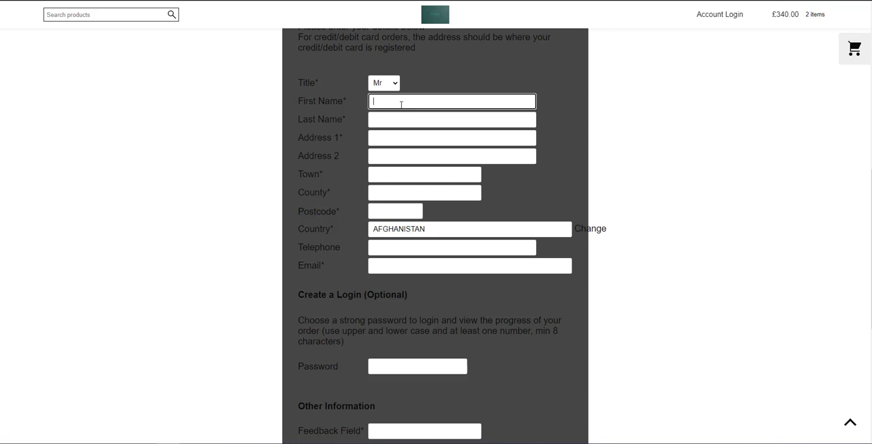
text(jill)
key(Tab)
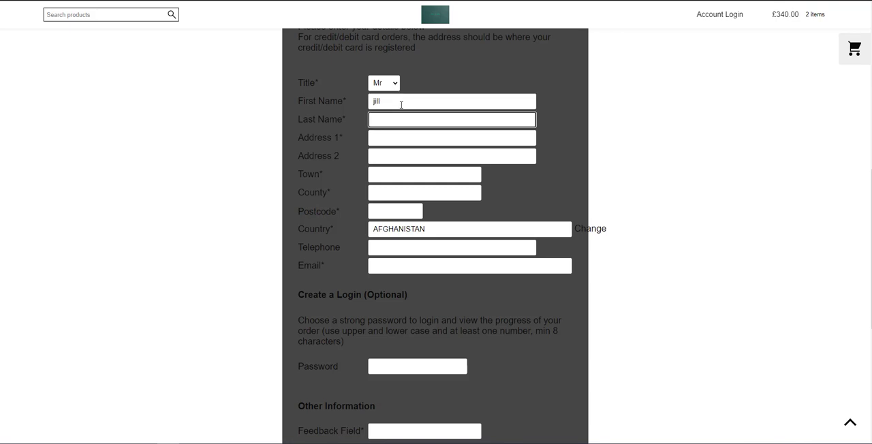
text(real)
key(Tab)
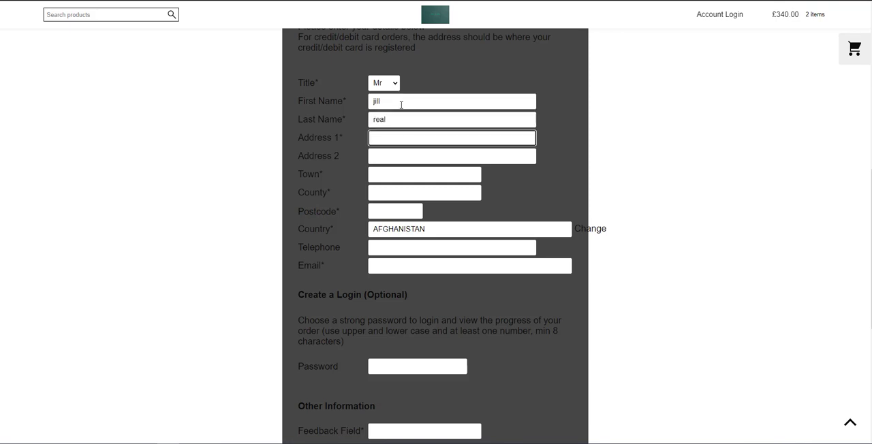
Enter the customer's street address across the two address lines and fill in the town
text(1 real avenue)
drag(427, 137, 385, 157)
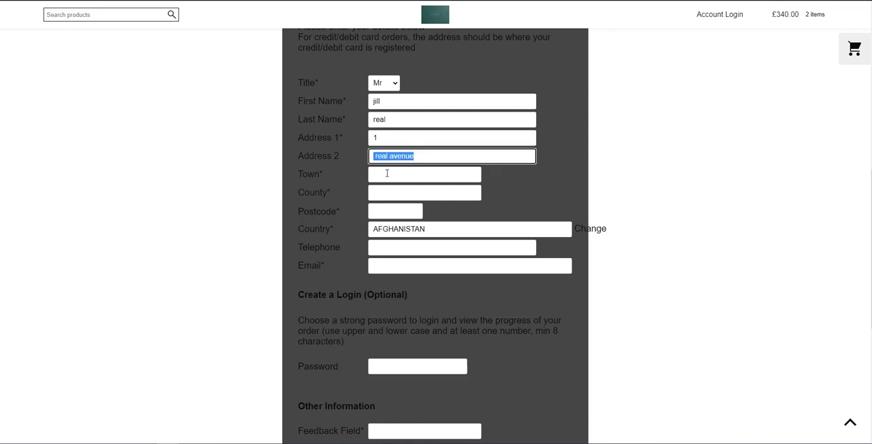
click(391, 176)
text(realton)
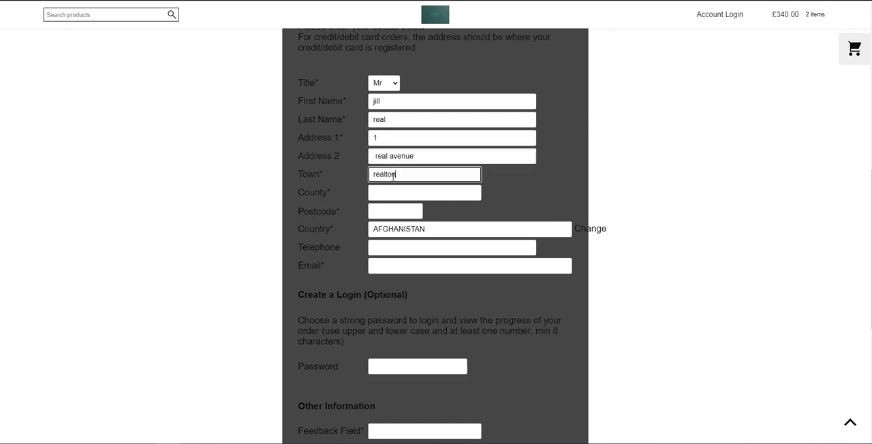
Fill in the county and postcode of the customer's address
key(Tab)
text(reashsirte)
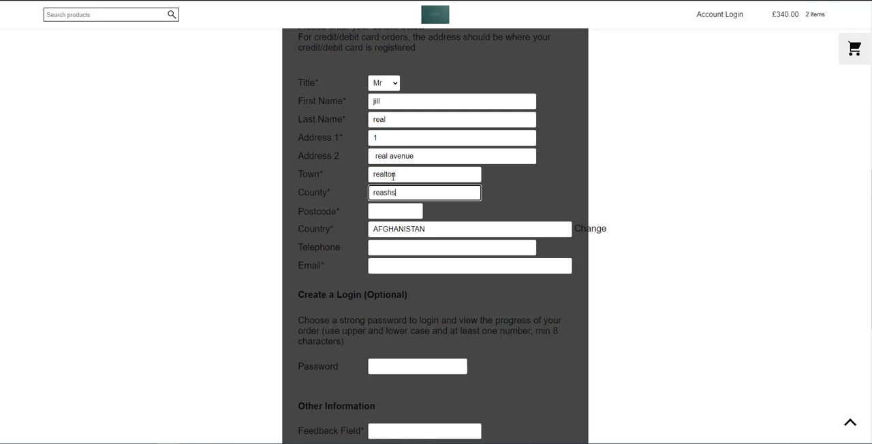
key(BackSpace)
key(BackSpace)
key(BackSpace)
text(lshire)
key(Tab)
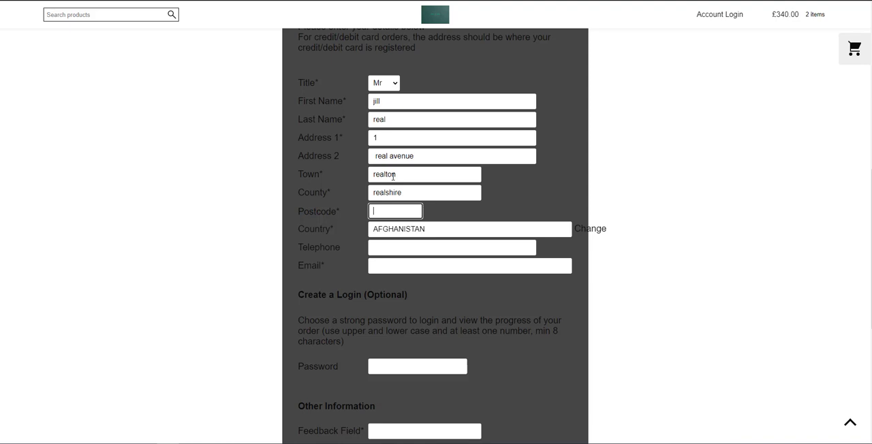
text(a1 4hg)
Enter the customer's email address and put a single full stop in the required Feedback Field
click(398, 264)
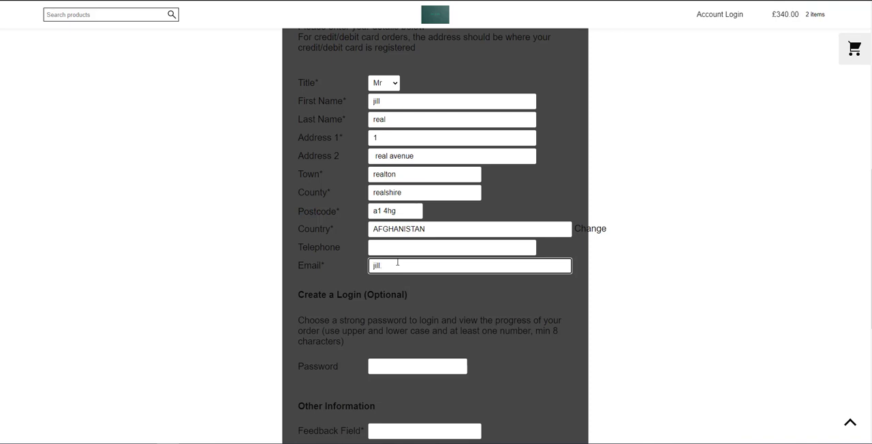
scroll(439, 262, down, 3)
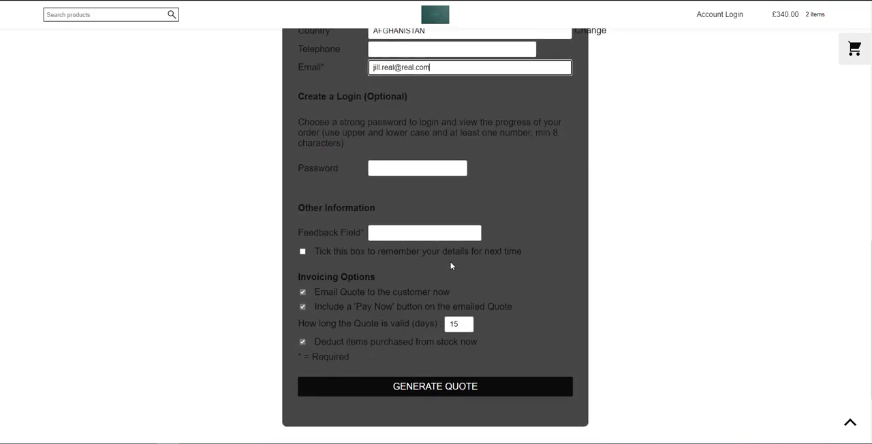
click(411, 234)
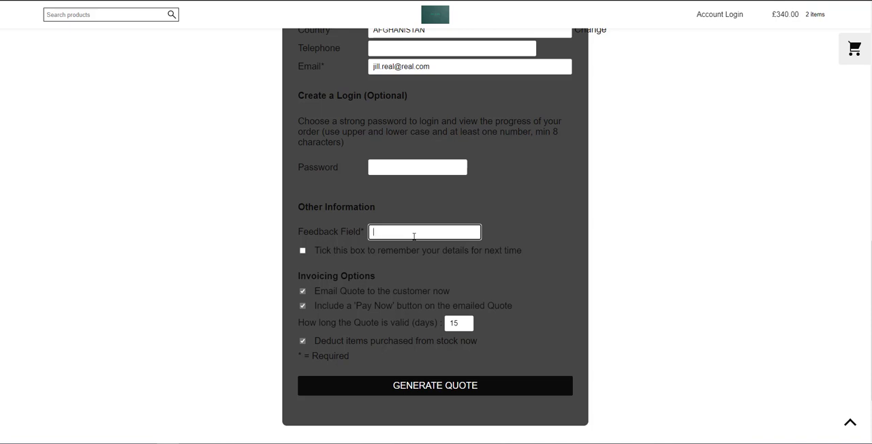
click(508, 242)
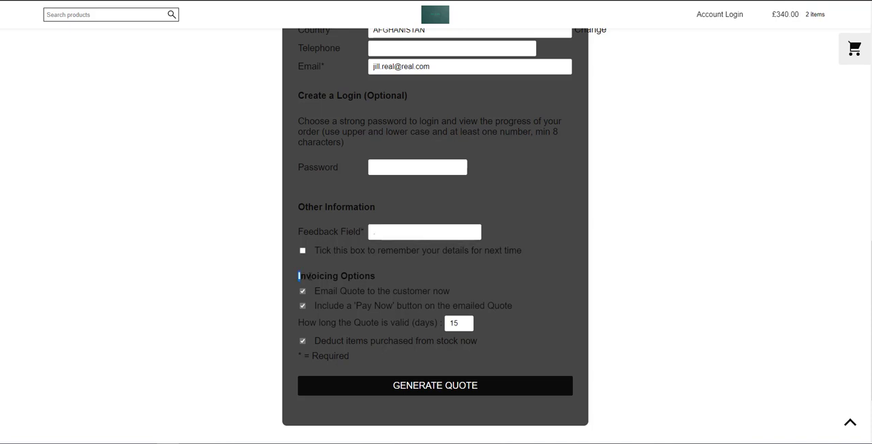
Check the invoicing options and exclude the 'Pay Now' button from the emailed quote, keeping the customer email enabled
drag(310, 276, 374, 277)
click(381, 282)
drag(315, 291, 456, 292)
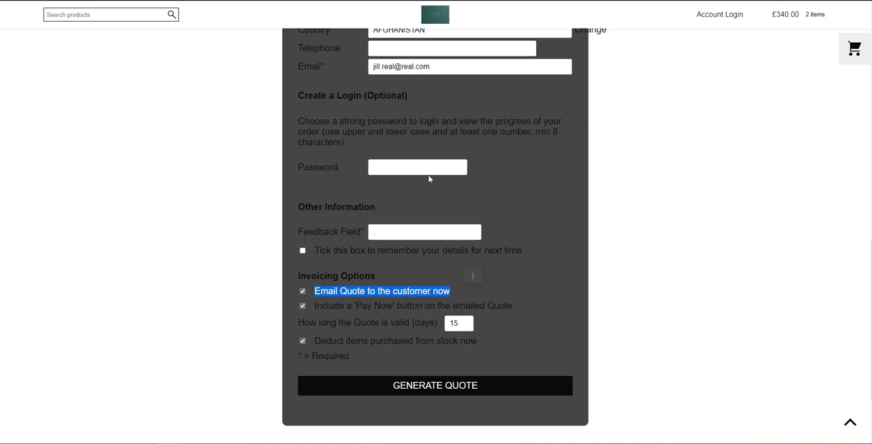
drag(443, 66, 374, 65)
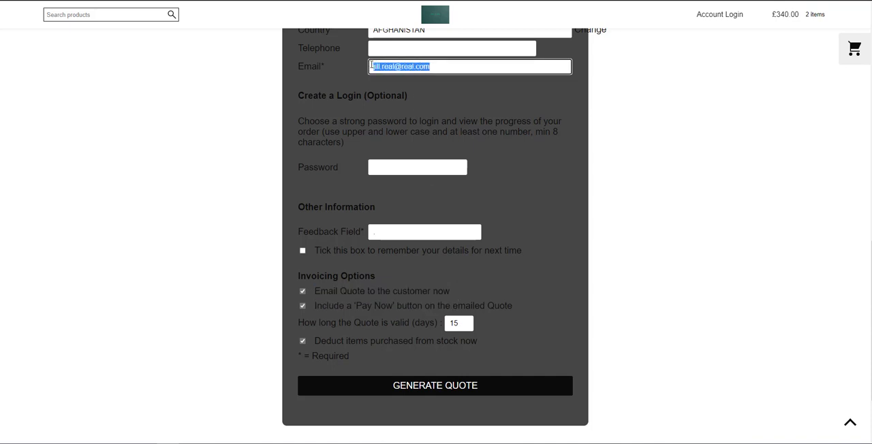
click(527, 327)
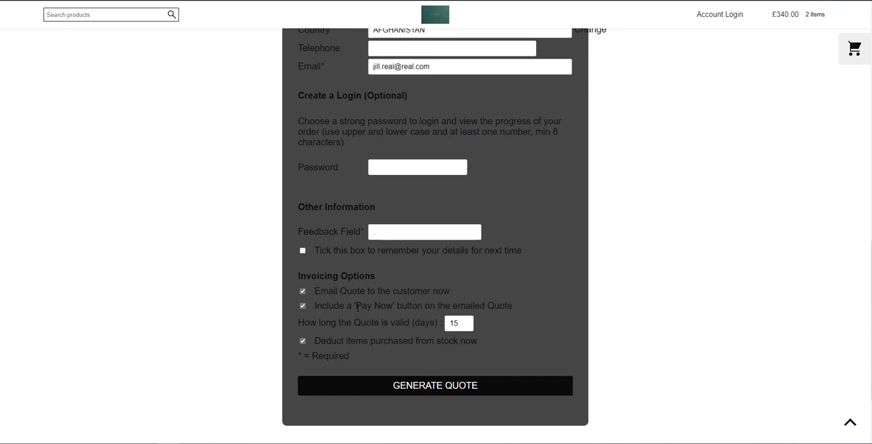
drag(356, 306, 393, 307)
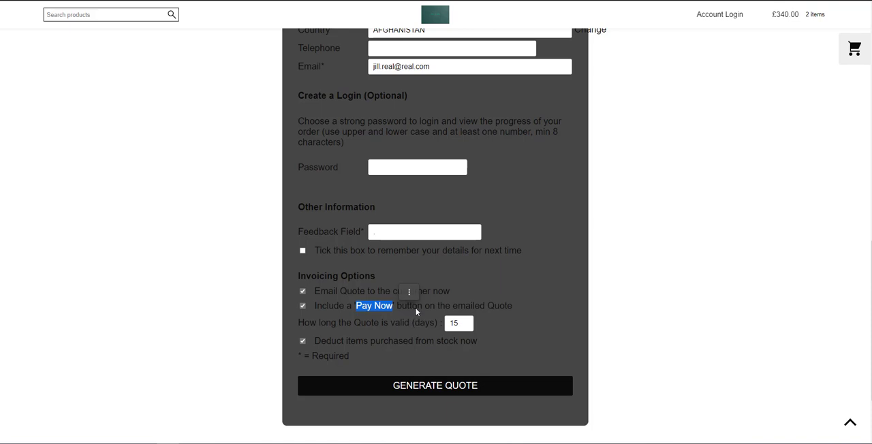
click(409, 305)
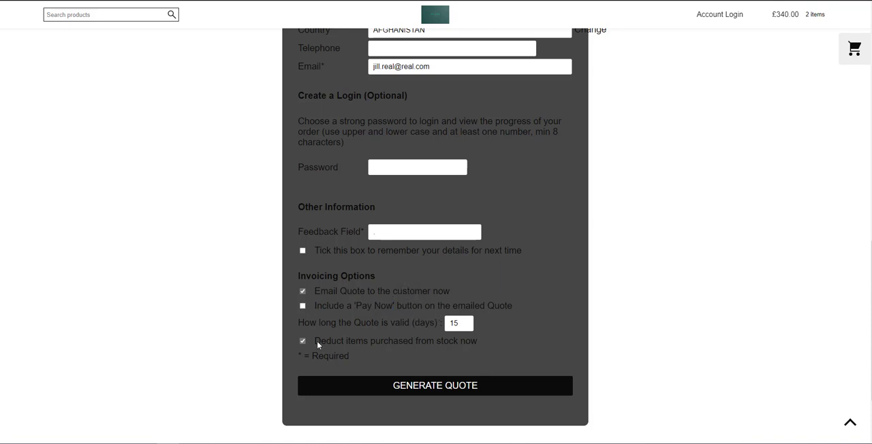
Set the quote's validity to 100 days and disable deducting the purchased items from stock now
double_click(466, 325)
text(100)
click(578, 311)
click(301, 341)
Recheck the order total and customer details, and generate the quote
scroll(453, 320, up, 6)
scroll(447, 309, down, 1)
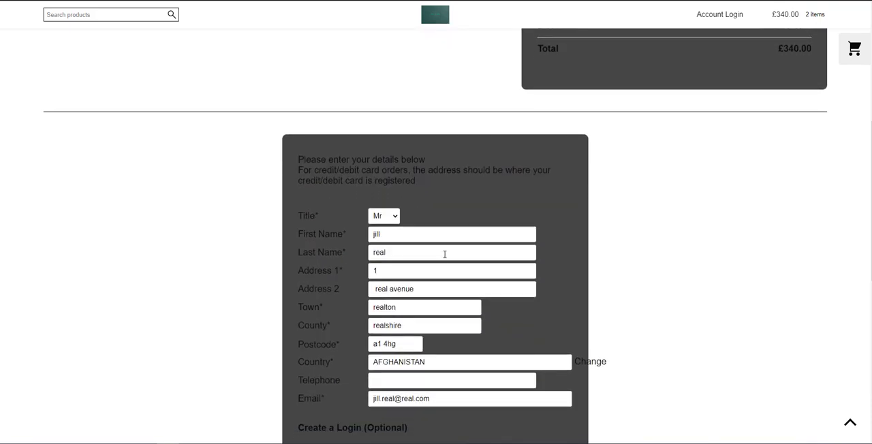
scroll(443, 273, up, 2)
scroll(635, 191, down, 8)
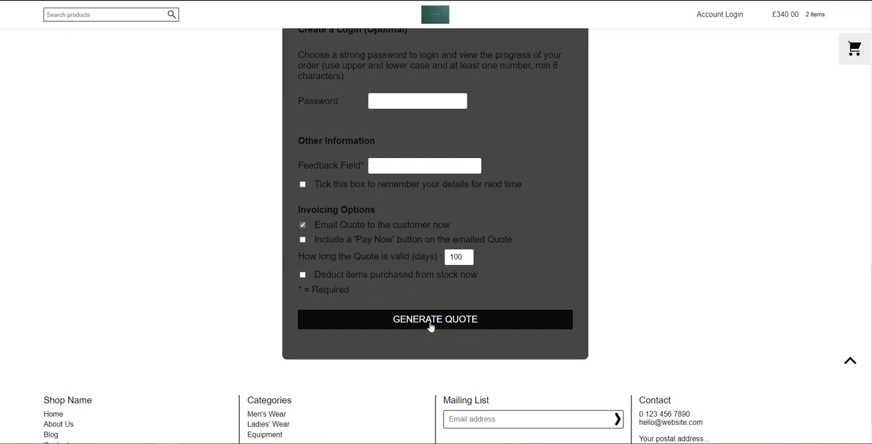
click(431, 327)
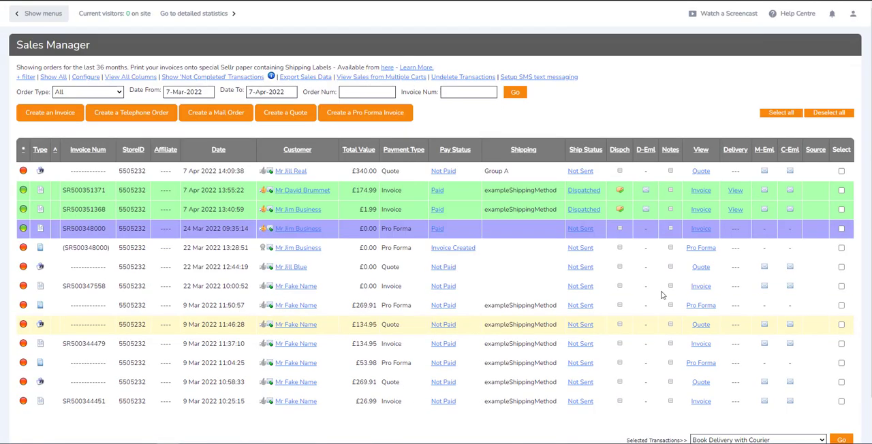
Examine the newest quote's row in the Sales Manager, checking its invoice number, payment type and pay status
drag(70, 171, 113, 176)
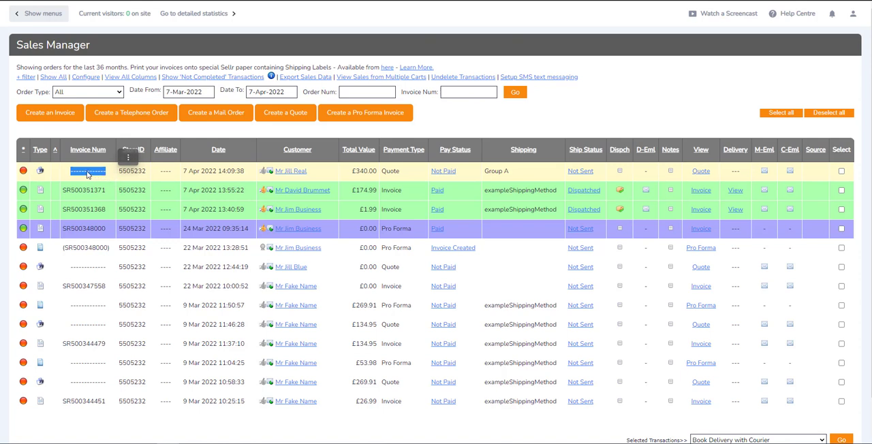
click(584, 124)
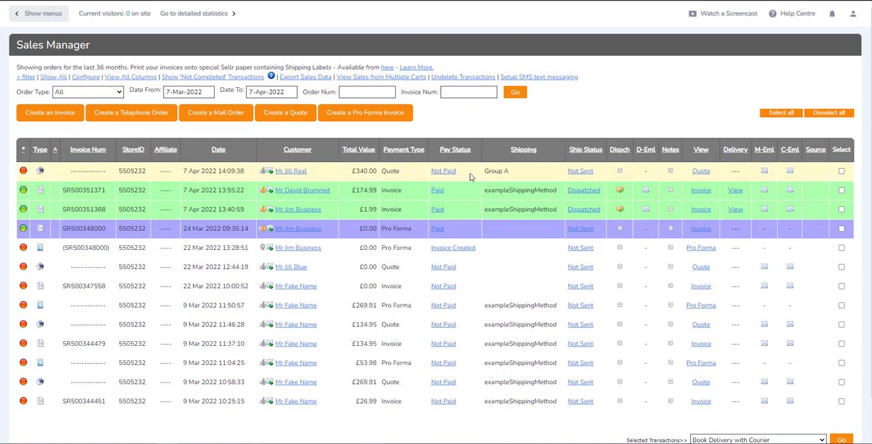
drag(15, 45, 90, 48)
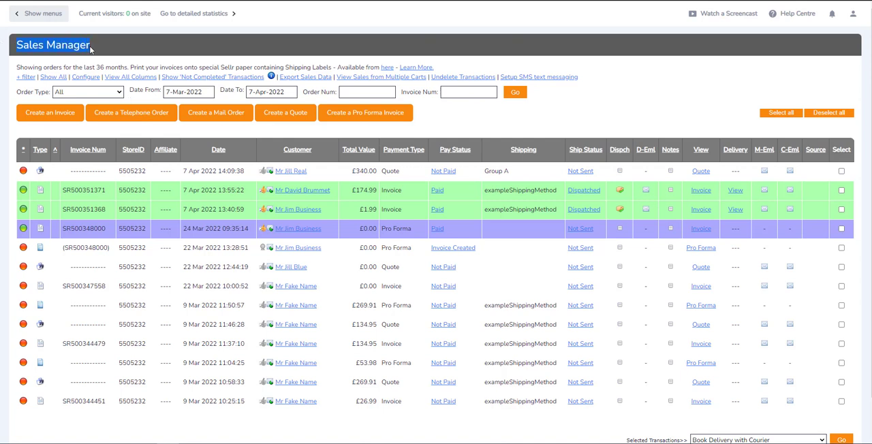
click(391, 172)
double_click(391, 172)
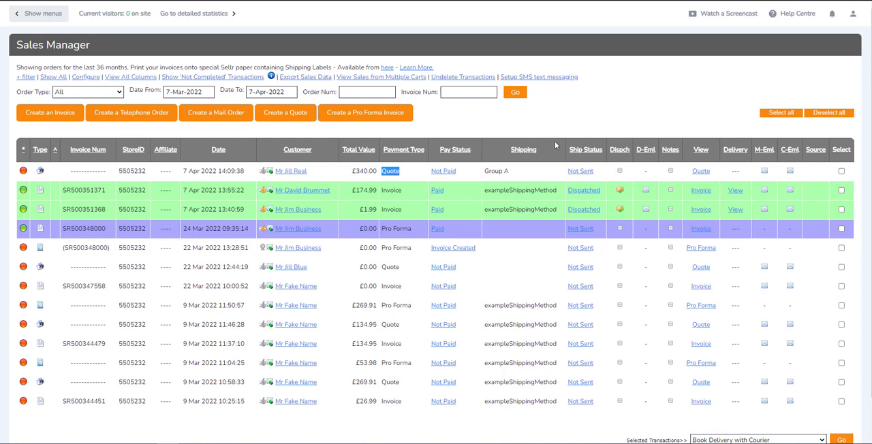
scroll(551, 142, down, 1)
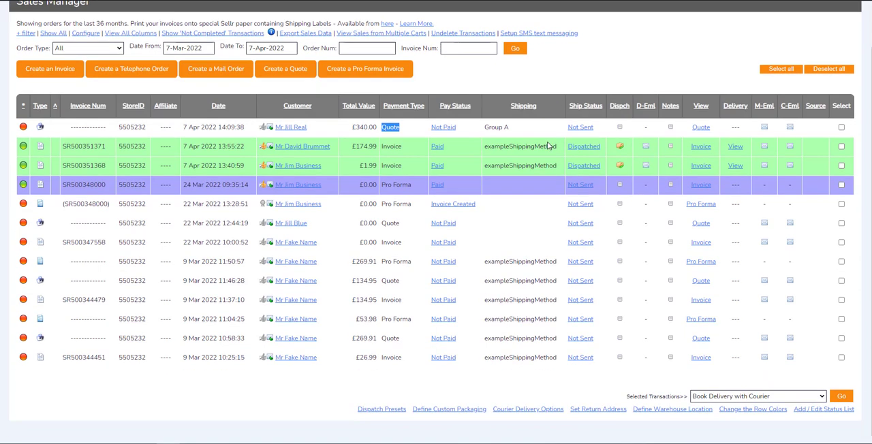